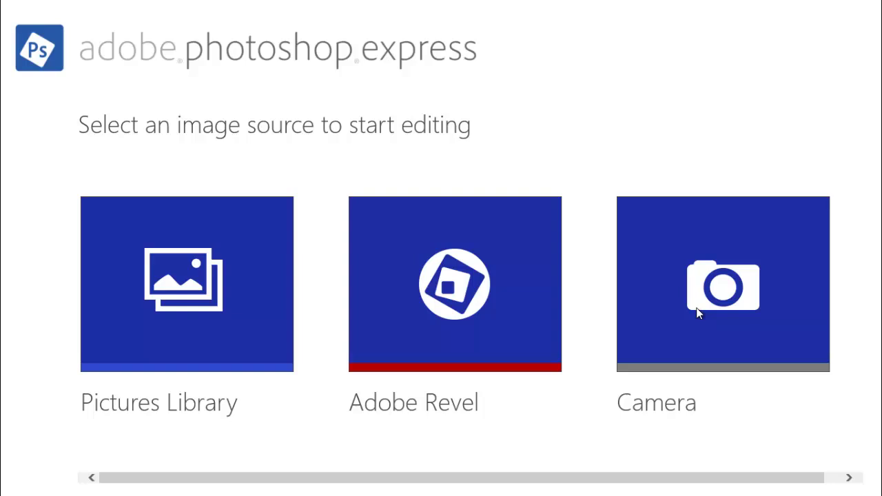
# Try Adobe Revel as the image source, then cancel back to the source choices.
pyautogui.click(473, 286)
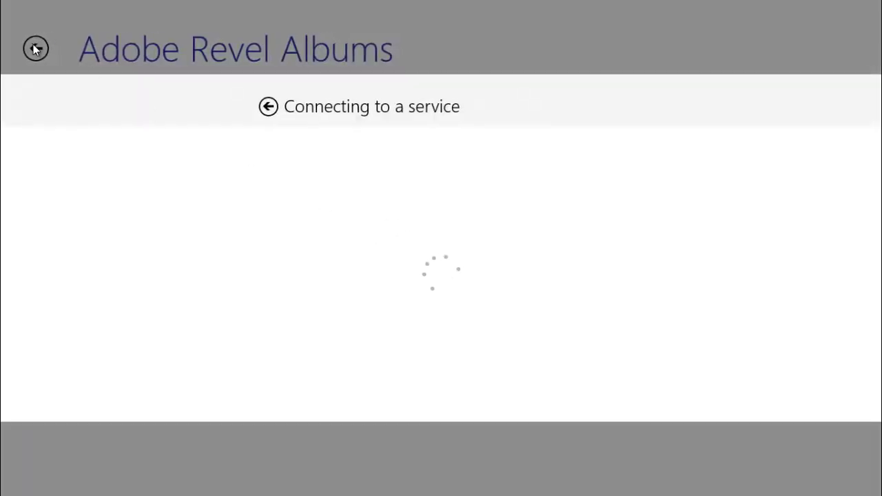
pyautogui.click(268, 107)
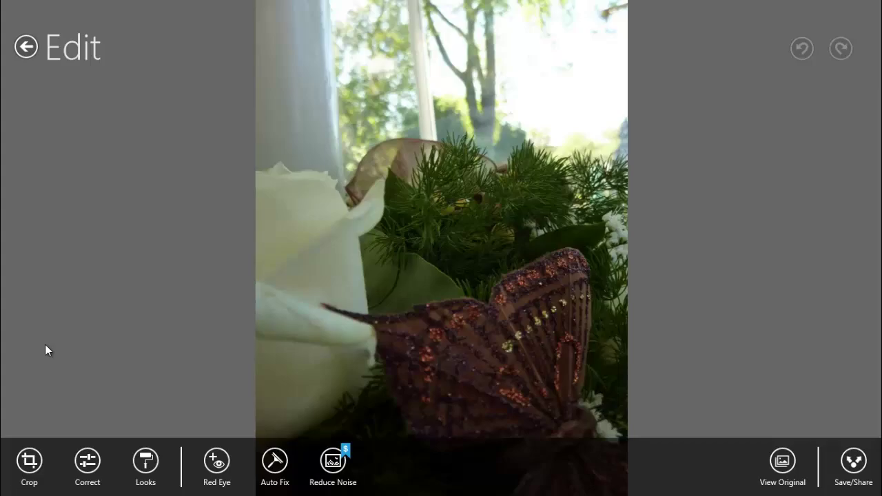
# Drag the crop handles inward to frame the rose, greenery and butterfly.
pyautogui.click(29, 460)
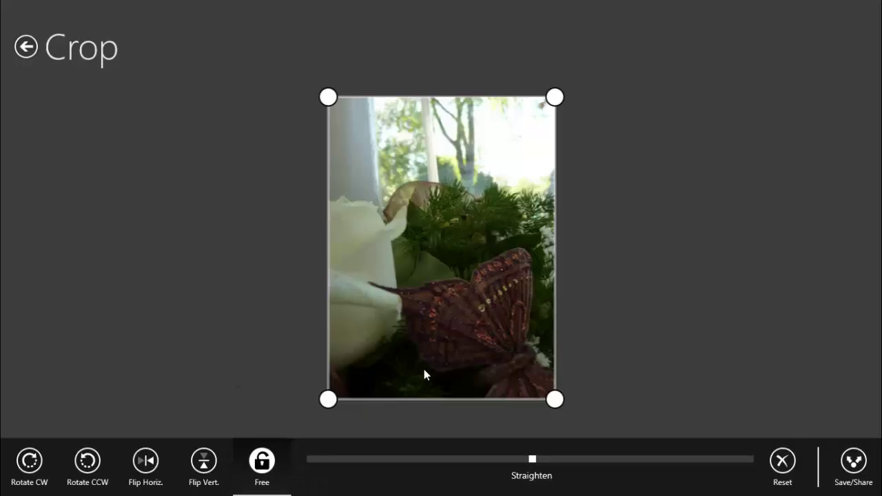
pyautogui.moveTo(555, 98); pyautogui.dragTo(503, 149)
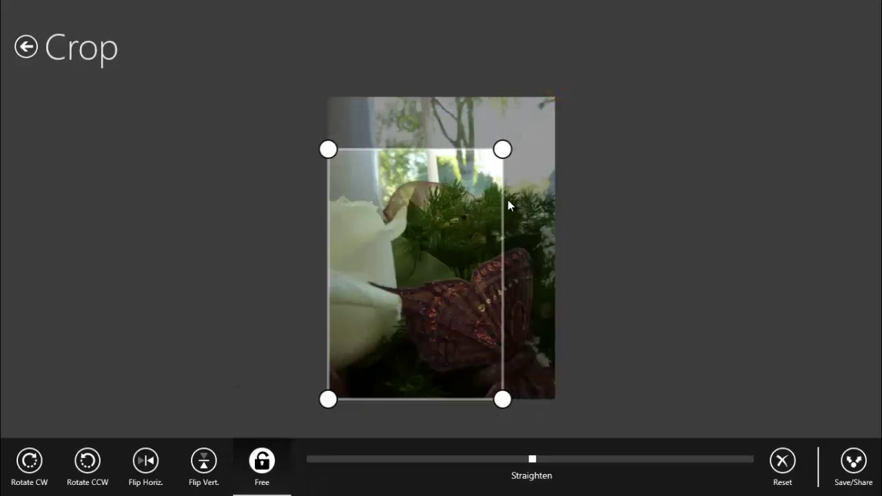
pyautogui.moveTo(502, 399)
pyautogui.mouseDown()
pyautogui.moveTo(535, 365)
pyautogui.moveTo(521, 361)
pyautogui.mouseUp()
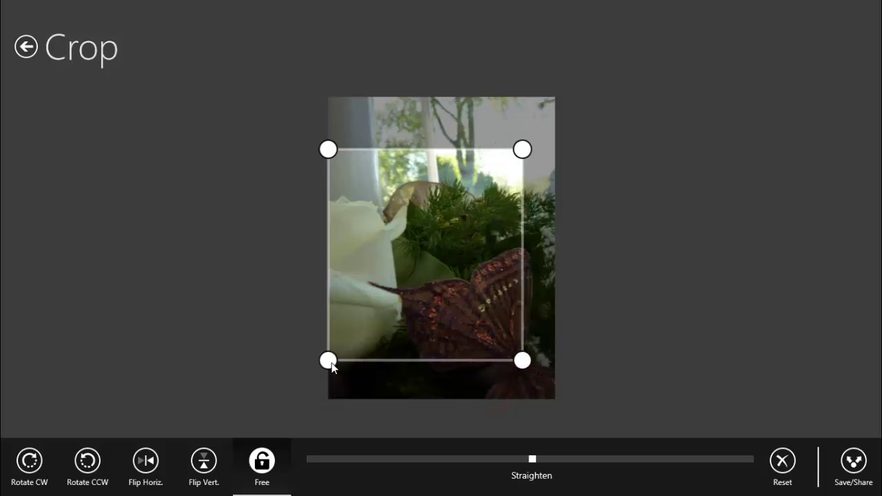
pyautogui.moveTo(338, 359); pyautogui.dragTo(350, 352)
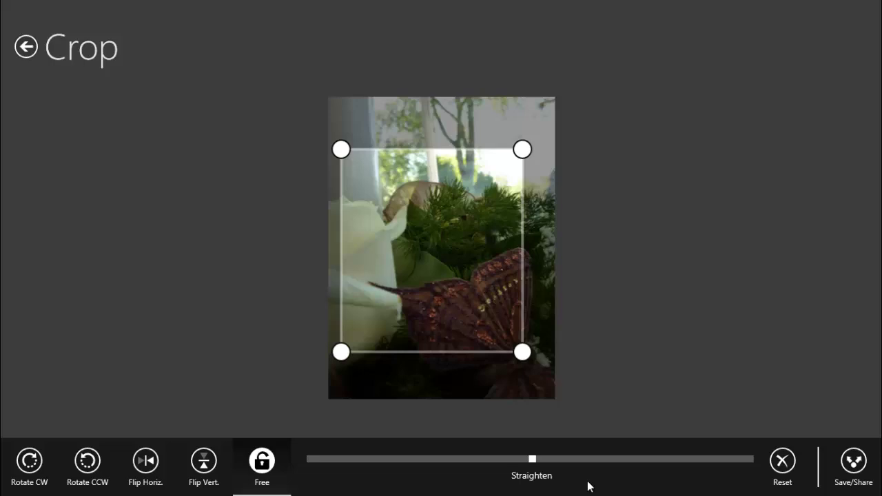
# Straighten the photo, test the flip buttons, and apply the crop.
pyautogui.click(637, 460)
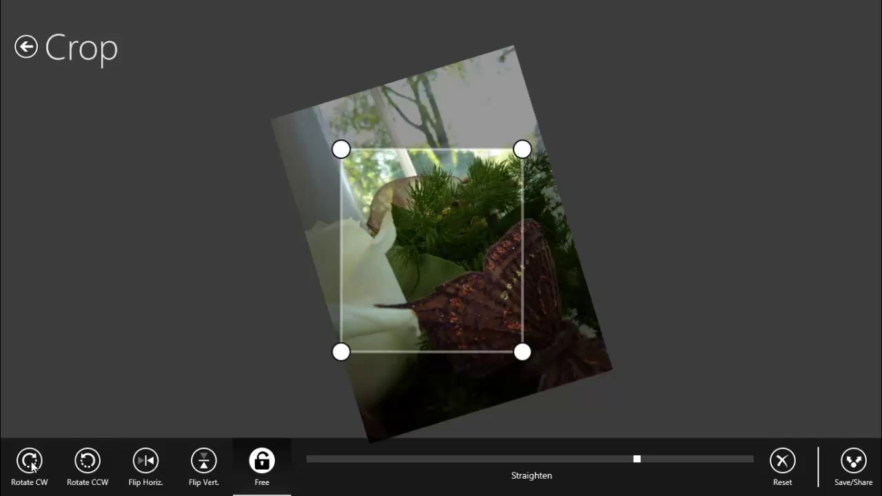
pyautogui.click(148, 464)
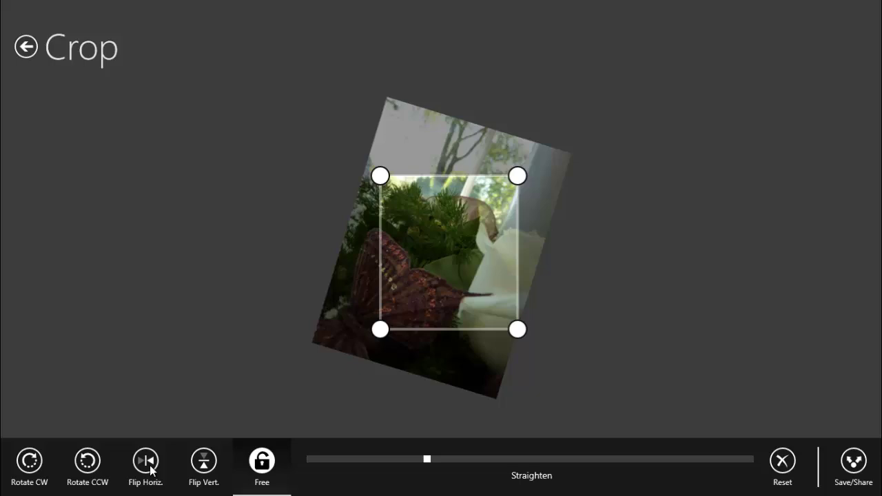
pyautogui.click(151, 470)
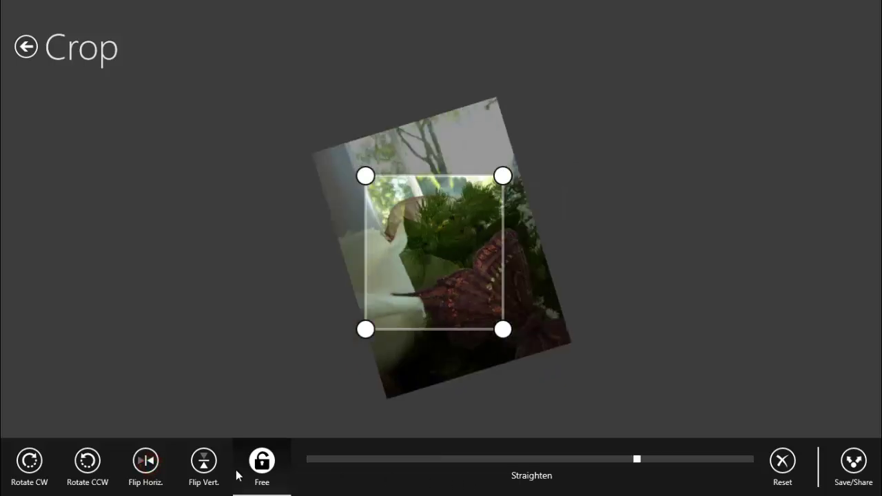
pyautogui.click(198, 462)
pyautogui.click(199, 463)
pyautogui.click(26, 47)
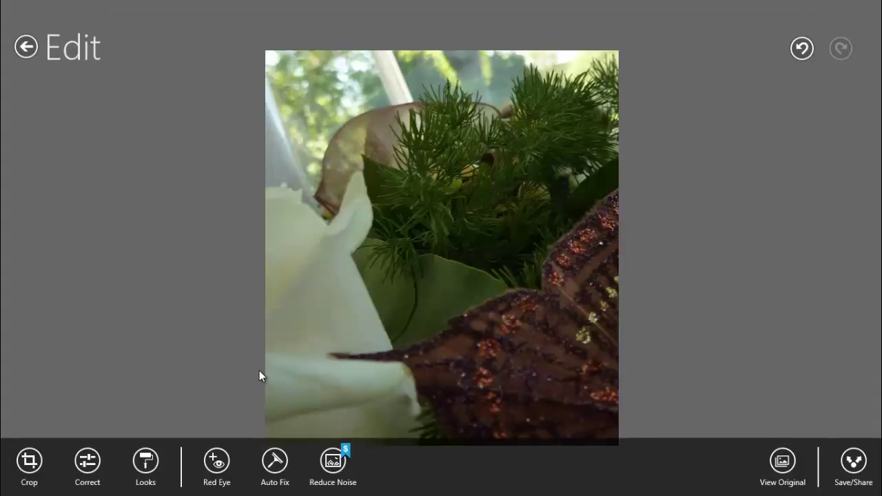
# In Correct, push Contrast up, Clarity down to -40 and Vibrance to 25.
pyautogui.click(92, 460)
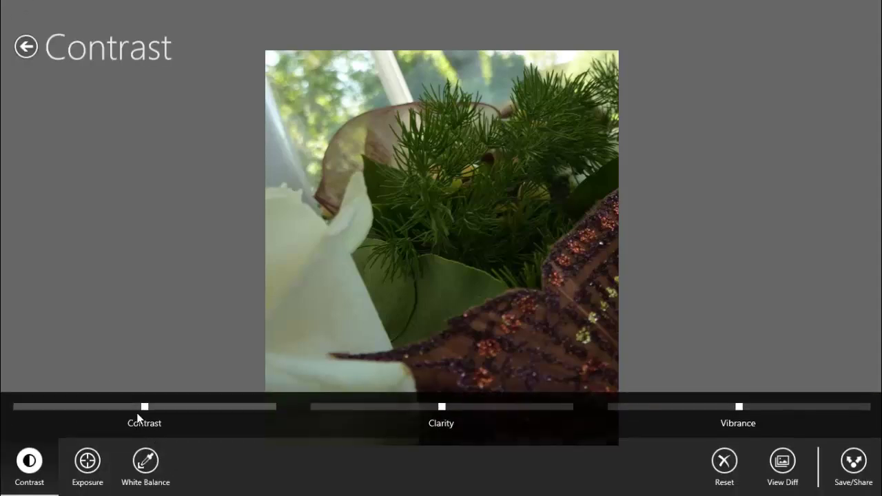
pyautogui.click(144, 407)
pyautogui.moveTo(144, 407)
pyautogui.mouseDown()
pyautogui.moveTo(186, 407)
pyautogui.moveTo(67, 407)
pyautogui.moveTo(199, 409)
pyautogui.mouseUp()
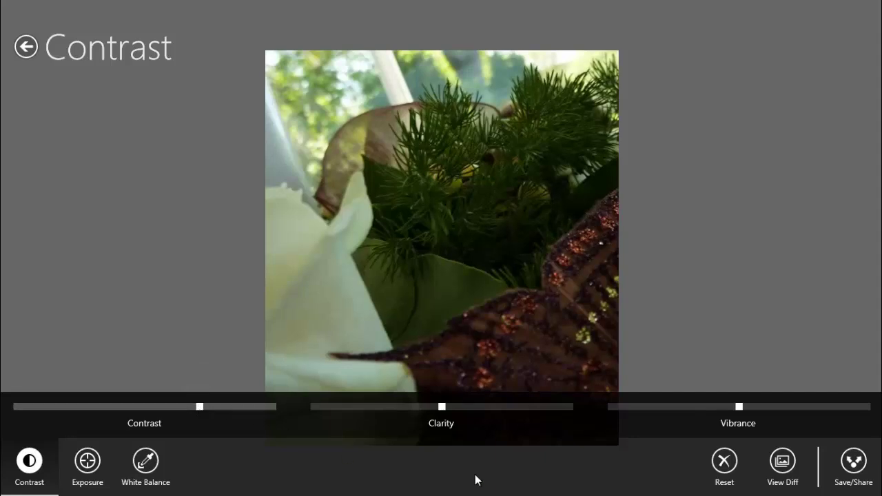
pyautogui.moveTo(441, 406)
pyautogui.mouseDown()
pyautogui.moveTo(373, 408)
pyautogui.moveTo(527, 410)
pyautogui.moveTo(393, 406)
pyautogui.mouseUp()
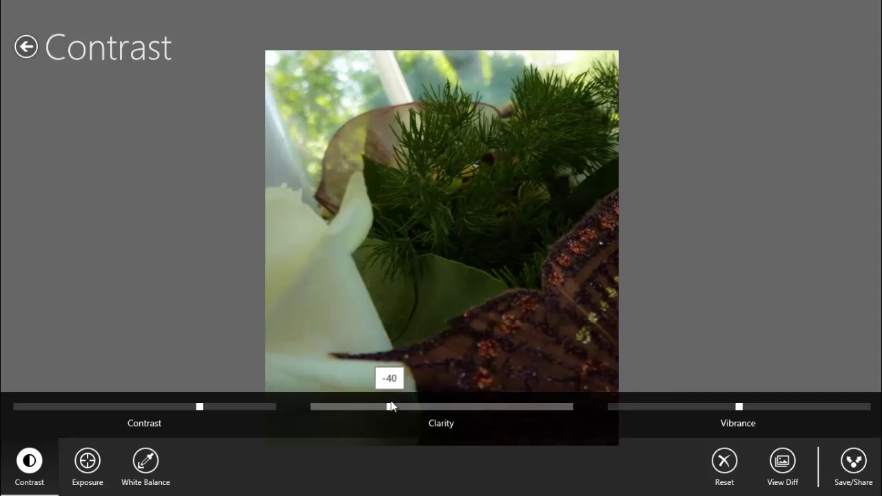
pyautogui.moveTo(751, 407)
pyautogui.mouseDown()
pyautogui.moveTo(806, 407)
pyautogui.moveTo(677, 414)
pyautogui.moveTo(867, 414)
pyautogui.moveTo(771, 414)
pyautogui.mouseUp()
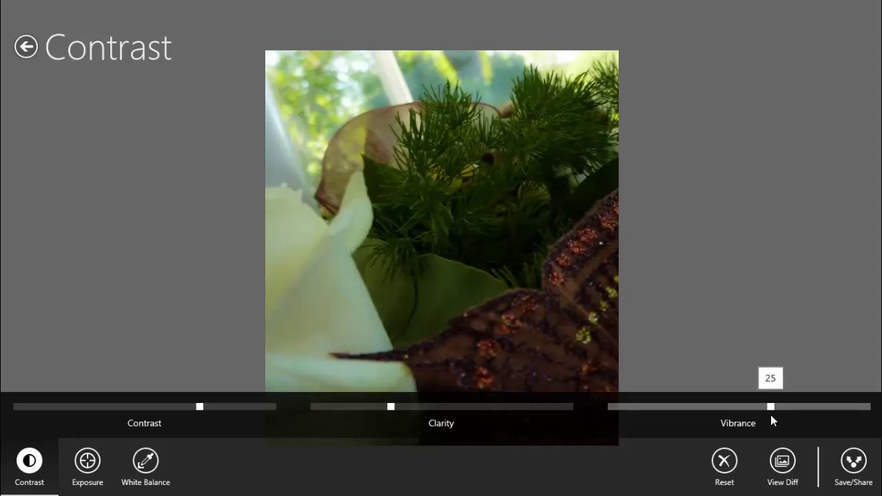
# Nudge Exposure, Highlights and Shadows up slightly, leaving Auto Exposure off.
pyautogui.click(88, 462)
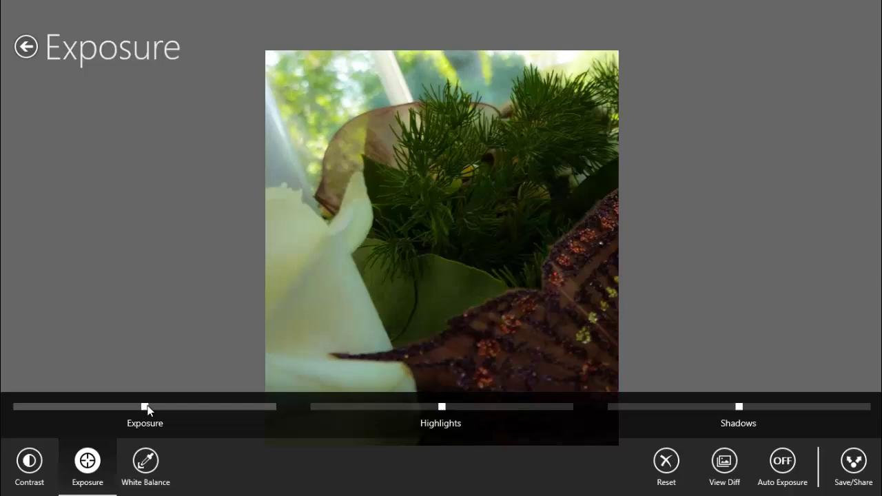
pyautogui.moveTo(147, 409)
pyautogui.mouseDown()
pyautogui.moveTo(211, 413)
pyautogui.moveTo(100, 409)
pyautogui.moveTo(155, 409)
pyautogui.mouseUp()
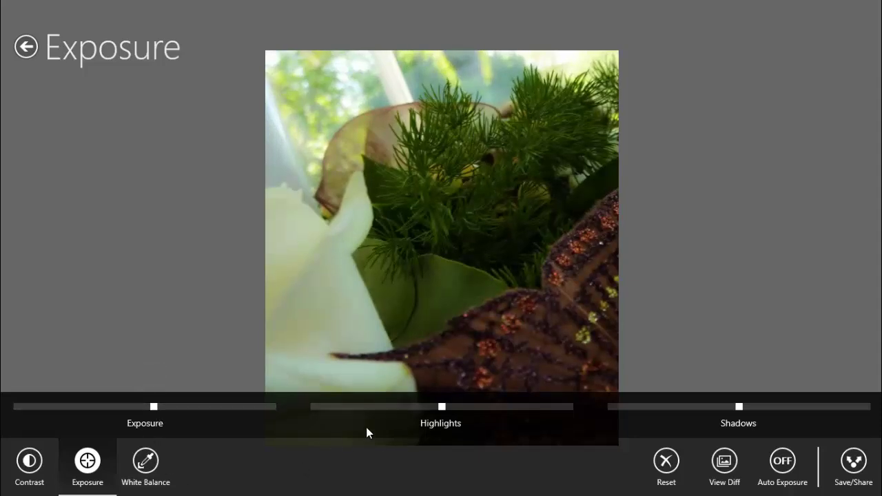
pyautogui.moveTo(441, 407)
pyautogui.mouseDown()
pyautogui.moveTo(497, 408)
pyautogui.moveTo(344, 407)
pyautogui.moveTo(491, 409)
pyautogui.mouseUp()
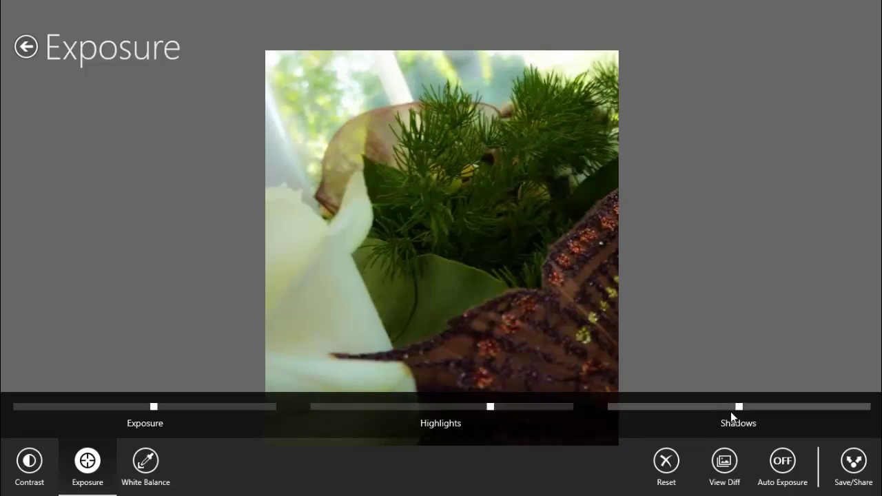
pyautogui.moveTo(742, 410)
pyautogui.mouseDown()
pyautogui.moveTo(689, 410)
pyautogui.moveTo(866, 407)
pyautogui.moveTo(757, 412)
pyautogui.mouseUp()
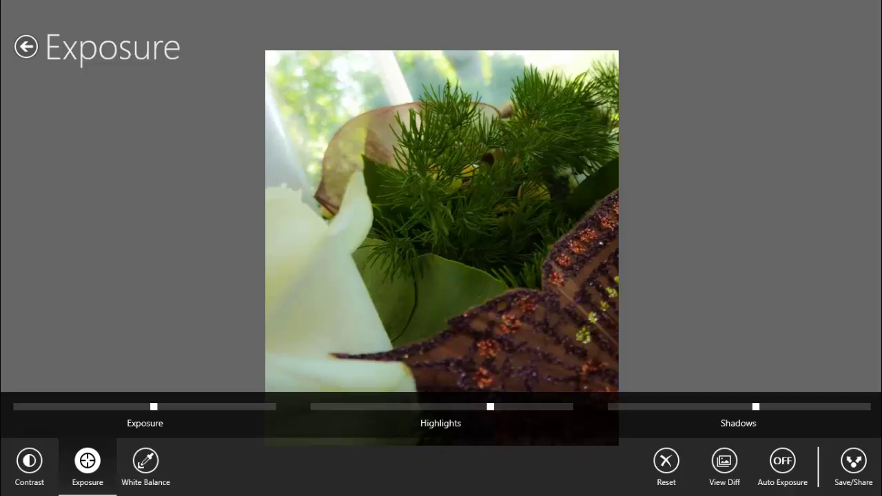
pyautogui.click(780, 463)
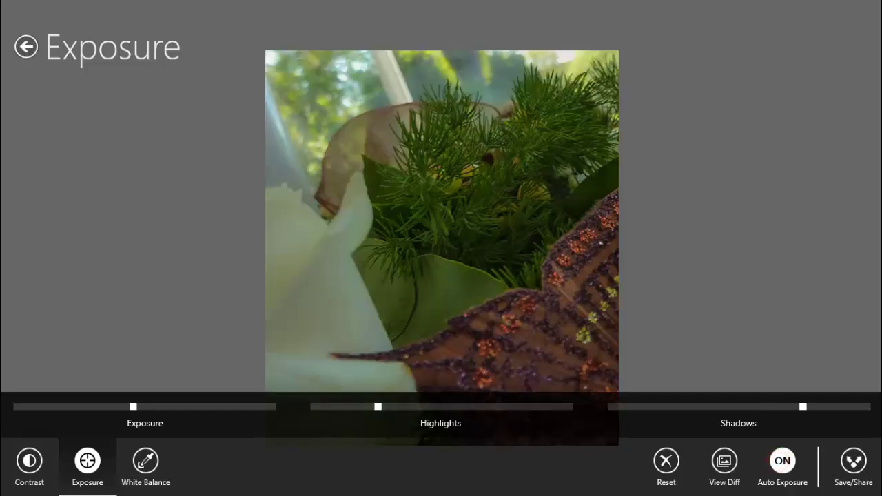
pyautogui.click(782, 463)
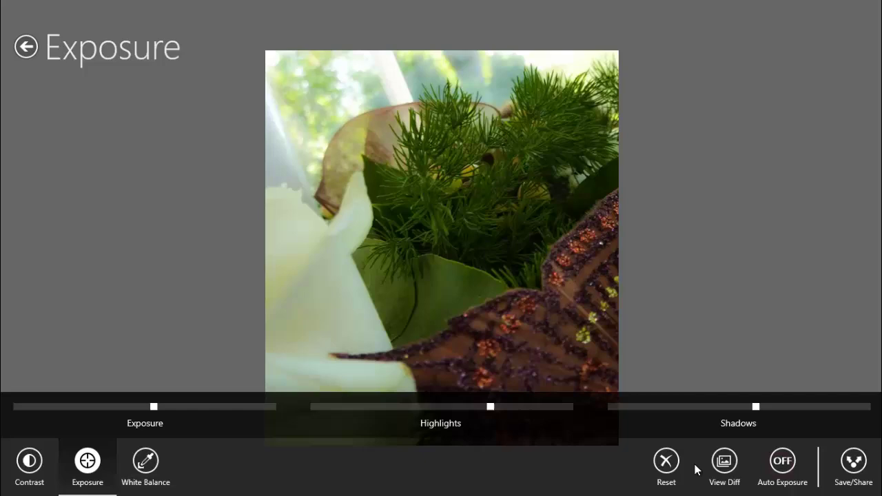
# Cool the white-balance temperature, then return it to exactly neutral.
pyautogui.click(147, 462)
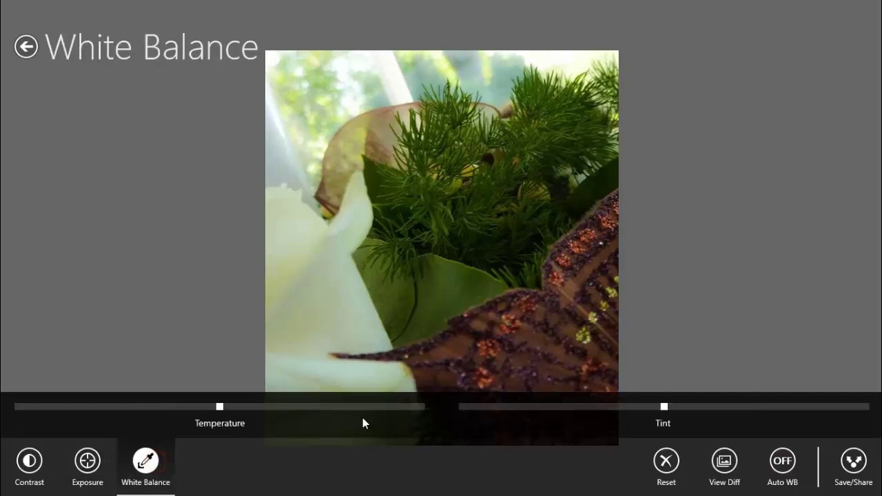
pyautogui.moveTo(221, 407)
pyautogui.mouseDown()
pyautogui.moveTo(333, 411)
pyautogui.moveTo(153, 401)
pyautogui.mouseUp()
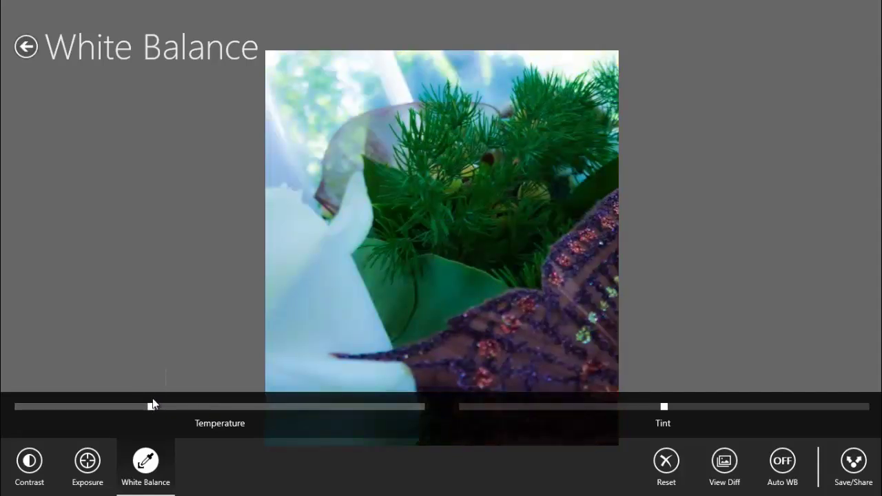
pyautogui.moveTo(233, 407); pyautogui.dragTo(218, 406)
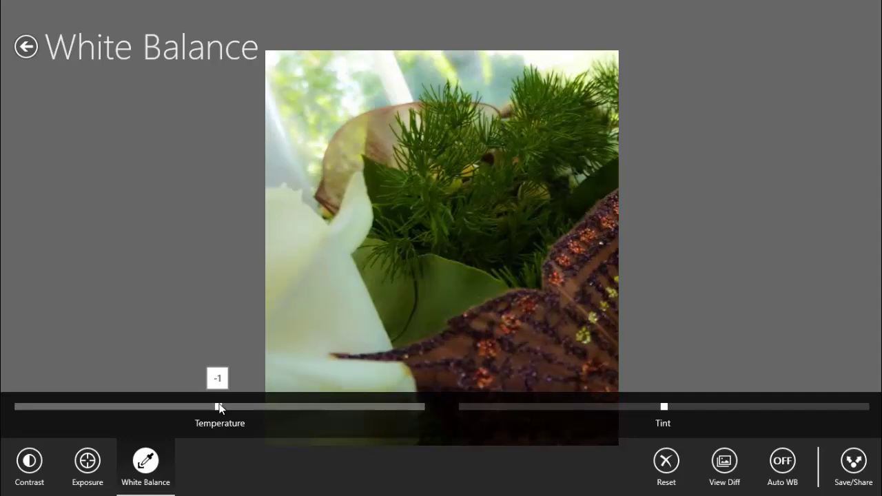
pyautogui.moveTo(220, 407); pyautogui.dragTo(221, 407)
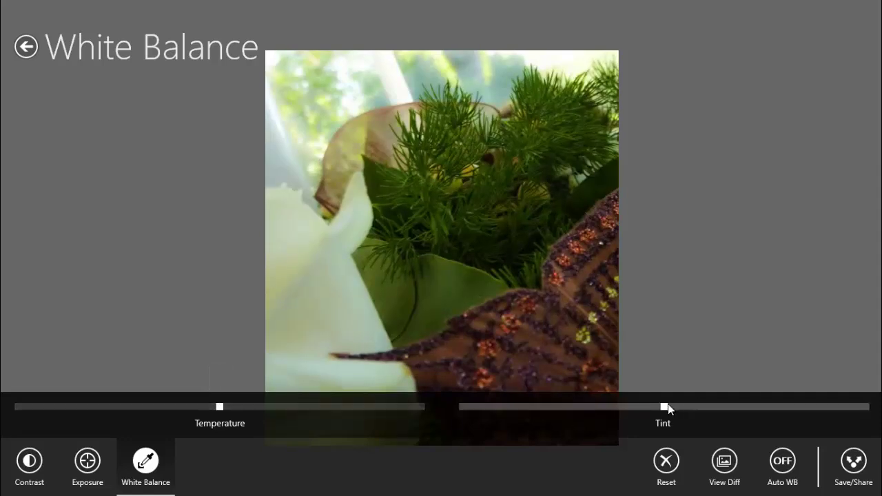
# Swing the tint toward green, then strongly purple, then settle it near 3.
pyautogui.moveTo(666, 407); pyautogui.dragTo(571, 406)
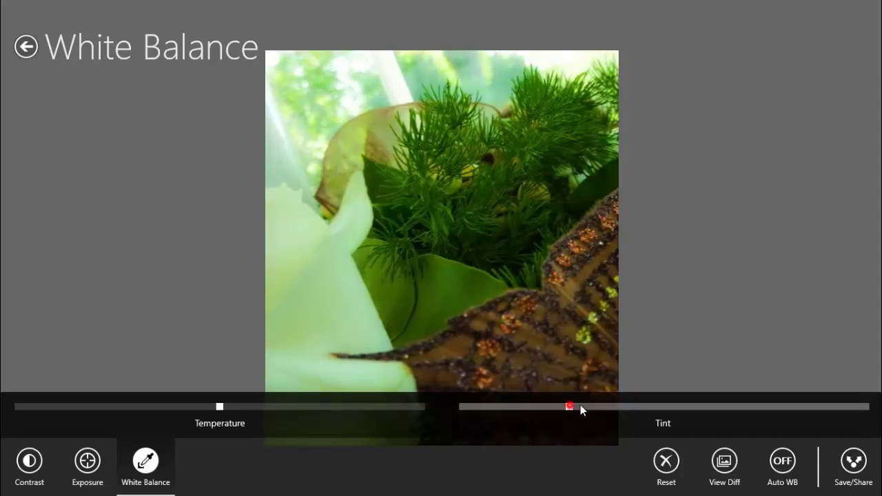
pyautogui.moveTo(569, 407); pyautogui.dragTo(781, 407)
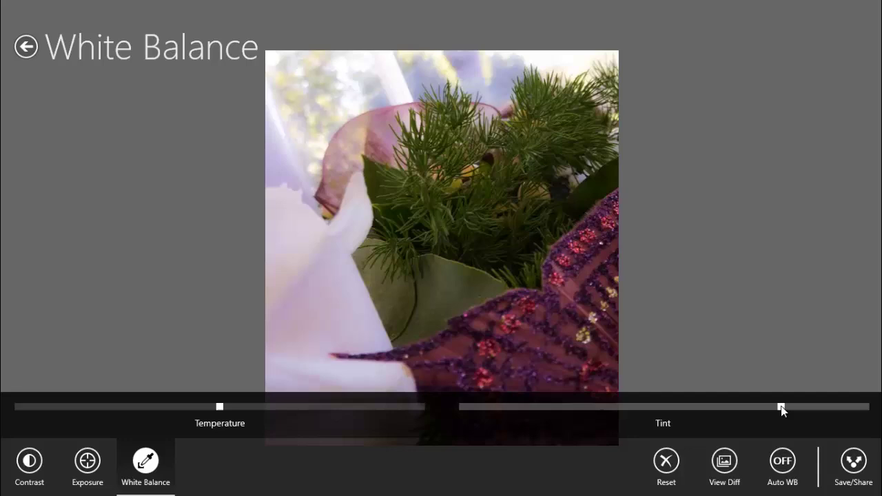
pyautogui.moveTo(784, 406); pyautogui.dragTo(664, 407)
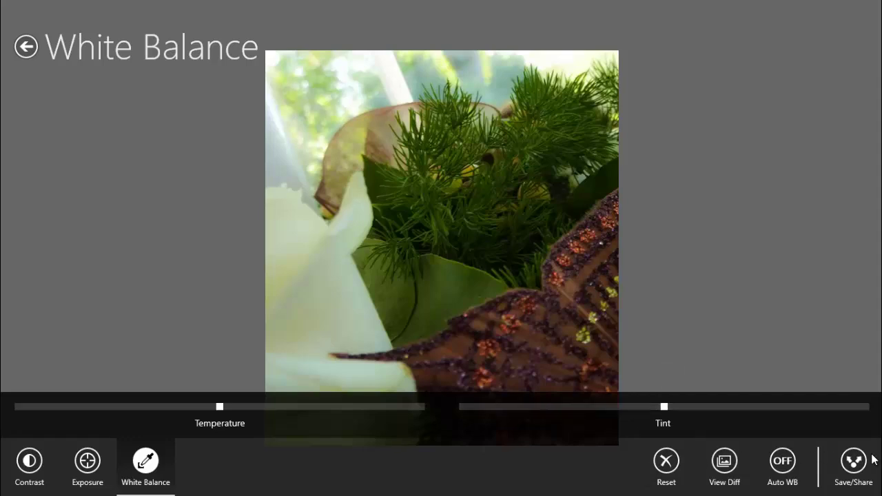
# Back on Edit, preview the Winter, Haze and Koi looks.
pyautogui.click(30, 49)
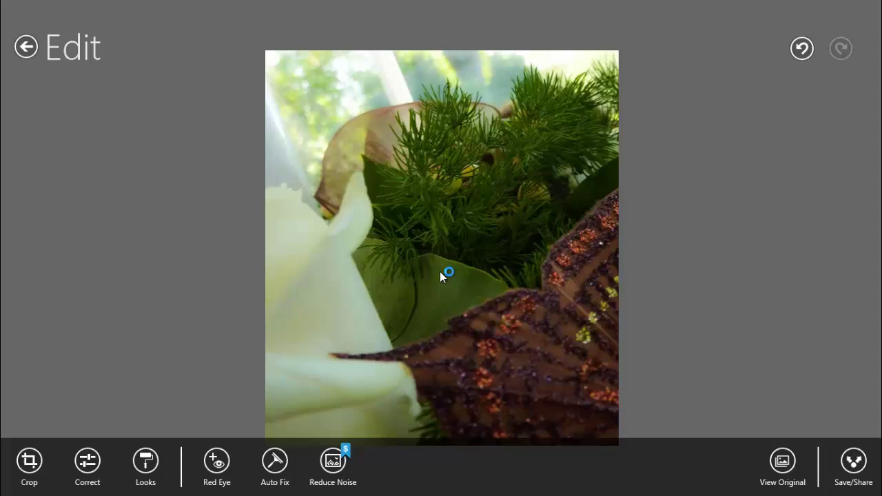
pyautogui.click(146, 463)
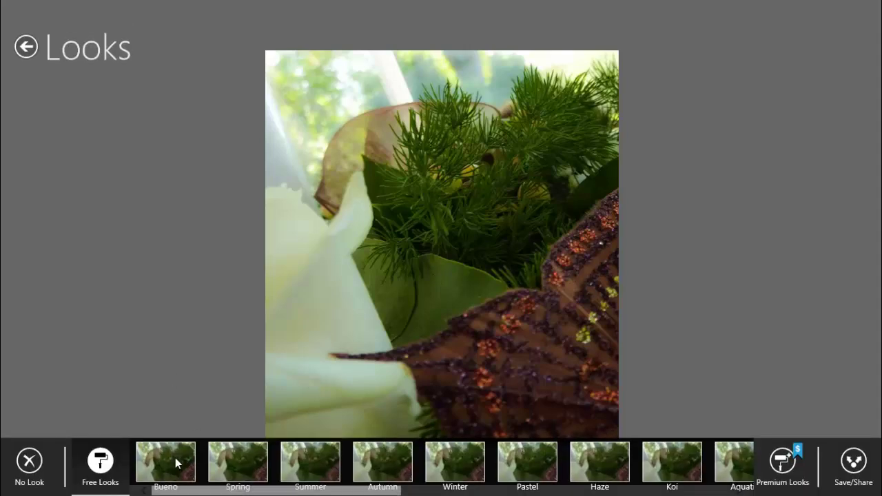
pyautogui.click(448, 453)
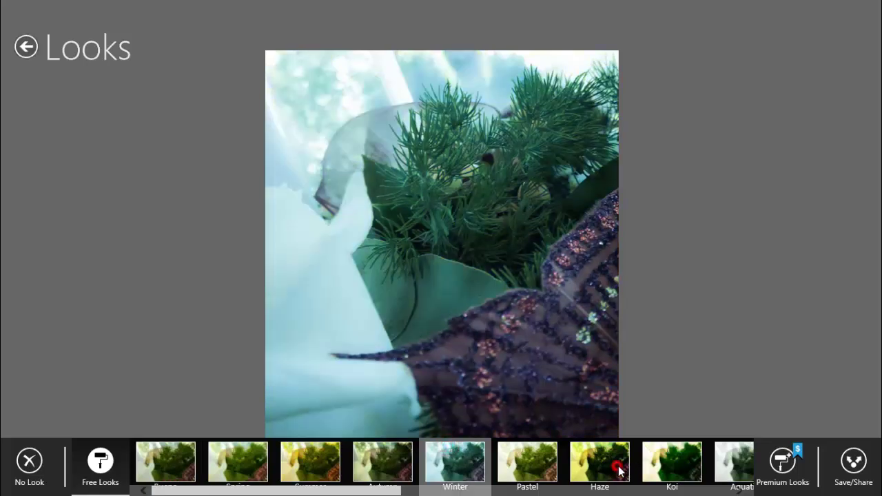
pyautogui.click(618, 468)
pyautogui.click(696, 461)
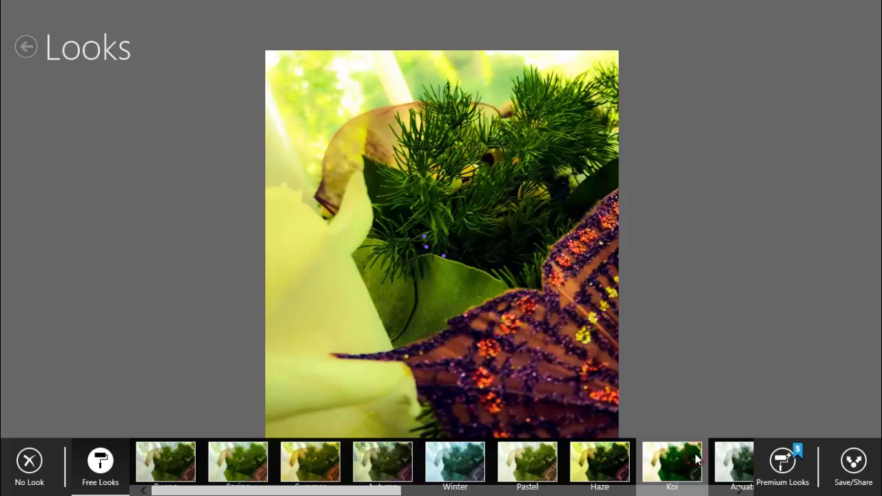
# Scroll the looks strip and apply the black-and-white Carmine look.
pyautogui.click(529, 488)
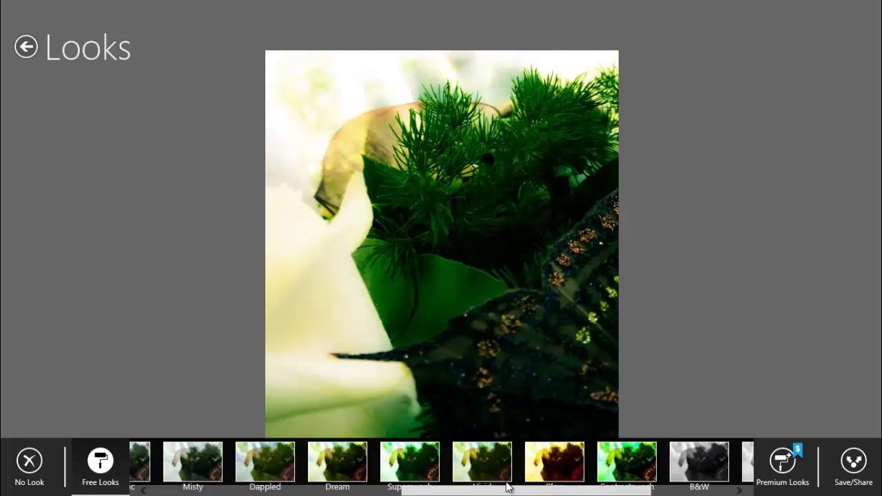
pyautogui.hscroll(3, 507, 487)
pyautogui.hscroll(-4, 579, 487)
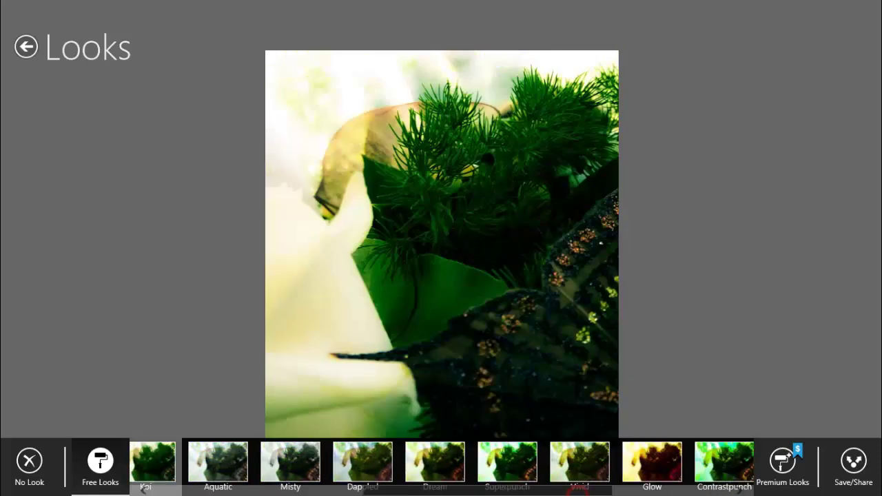
pyautogui.hscroll(-5, 579, 488)
pyautogui.hscroll(2, 288, 490)
pyautogui.hscroll(5, 647, 475)
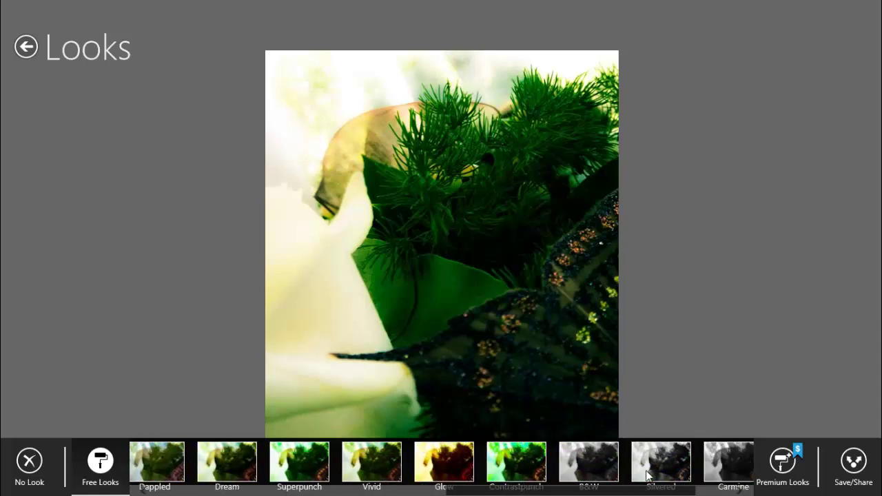
pyautogui.hscroll(2, 648, 476)
pyautogui.click(647, 466)
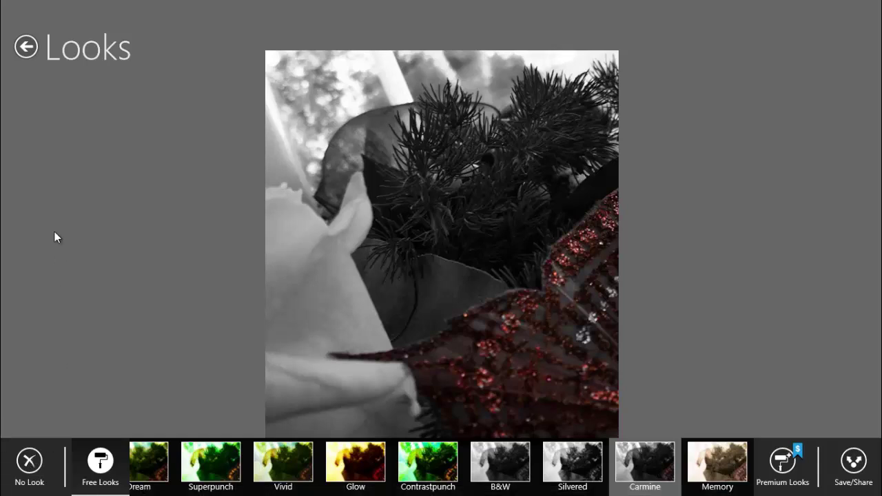
pyautogui.click(28, 48)
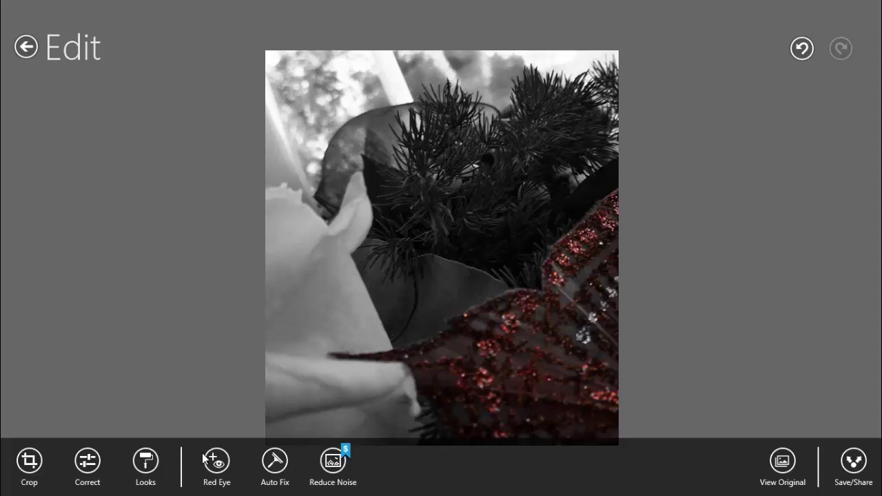
pyautogui.click(221, 460)
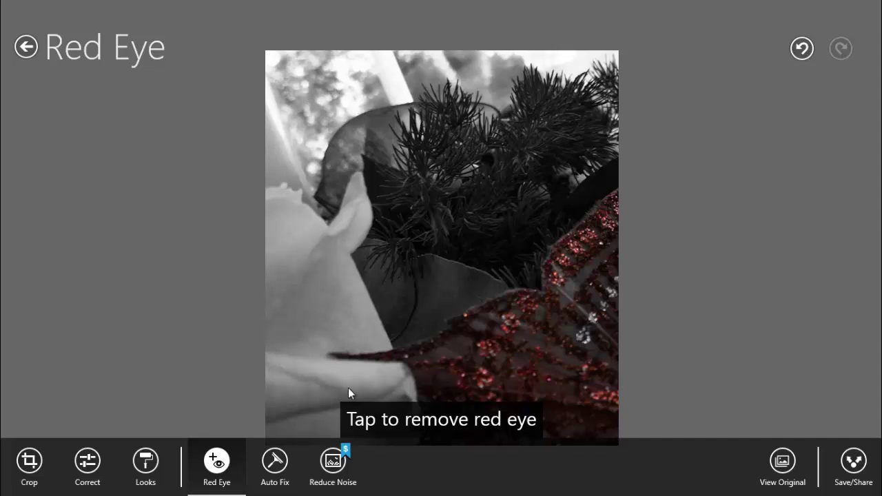
pyautogui.click(275, 475)
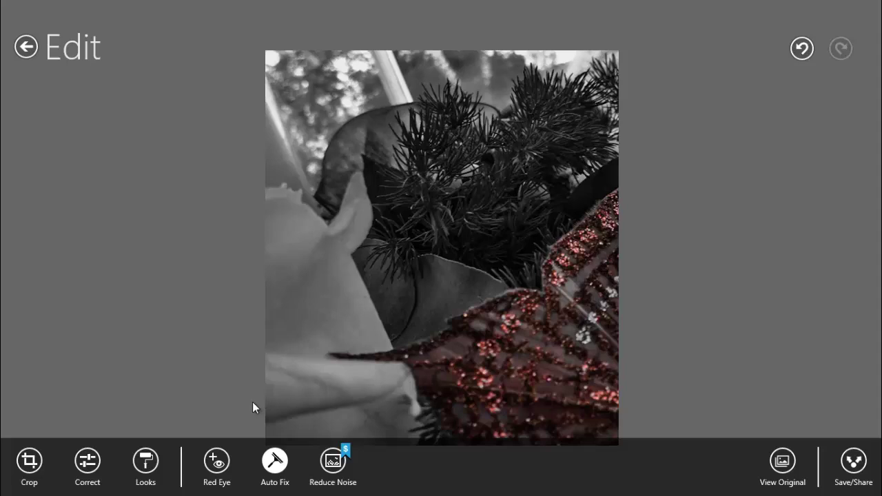
pyautogui.click(276, 463)
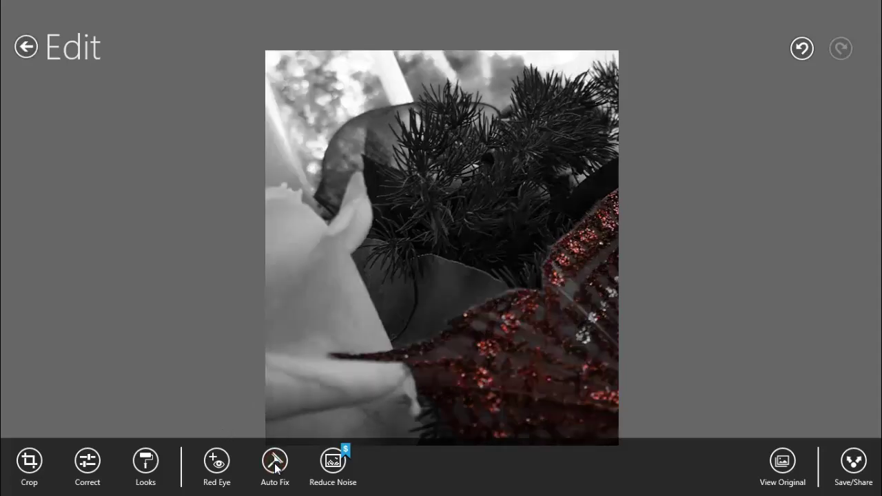
pyautogui.click(803, 48)
pyautogui.click(802, 48)
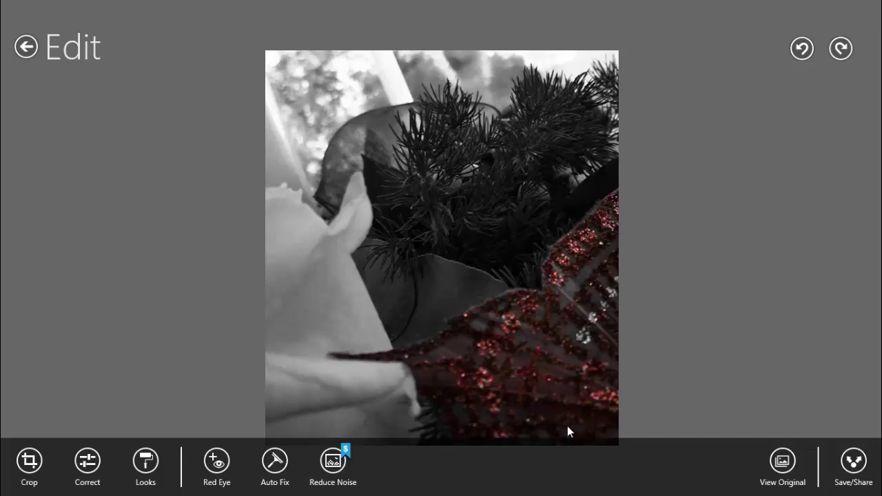
# Toggle View Original several times to compare, then preview Reduce Noise.
pyautogui.click(789, 471)
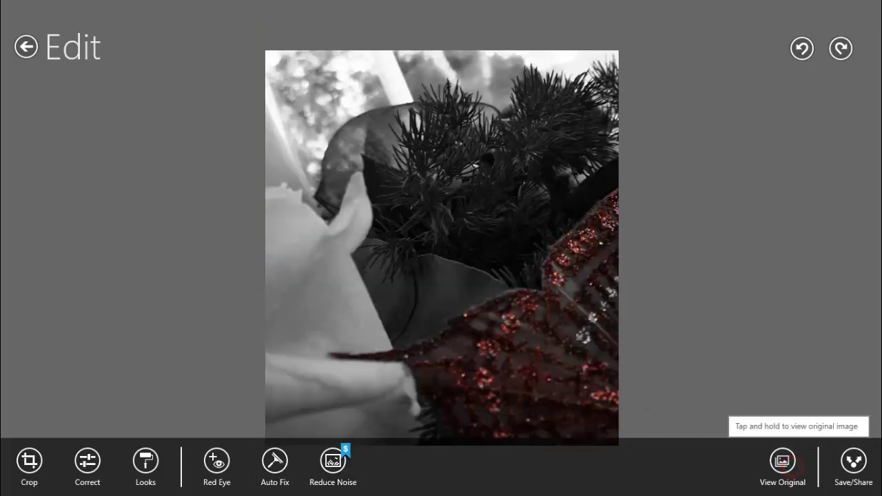
pyautogui.click(785, 466)
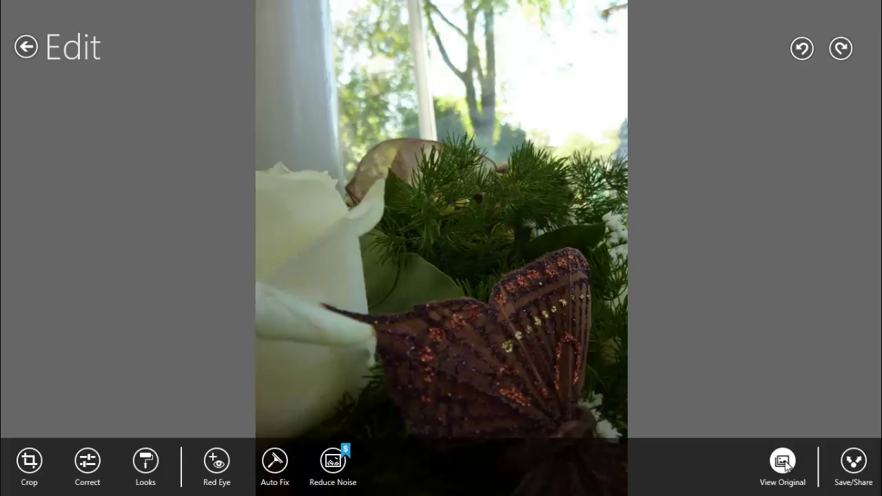
pyautogui.click(785, 466)
pyautogui.click(786, 466)
pyautogui.click(787, 466)
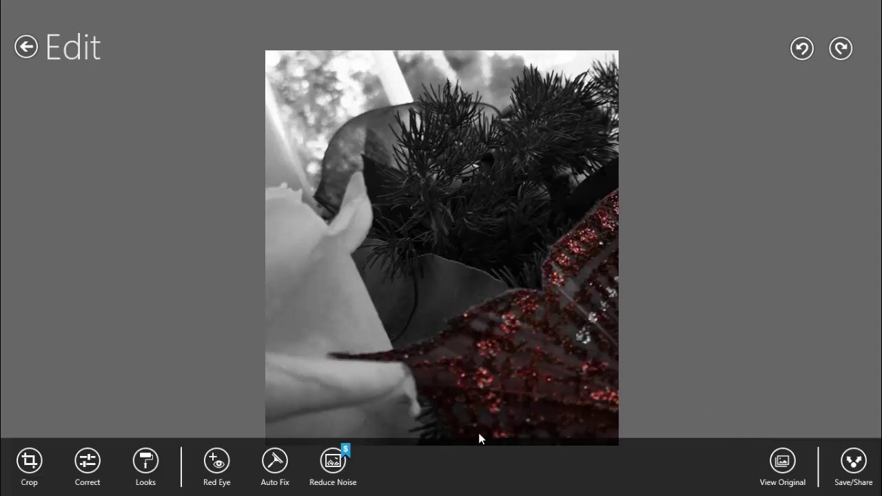
pyautogui.click(332, 461)
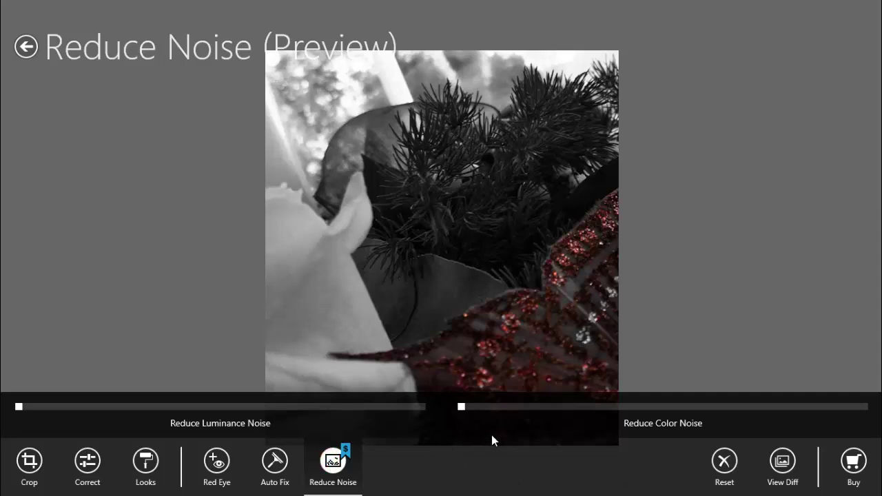
# Close Reduce Noise, glance at the original, and bring up the Save/Share choices.
pyautogui.click(352, 491)
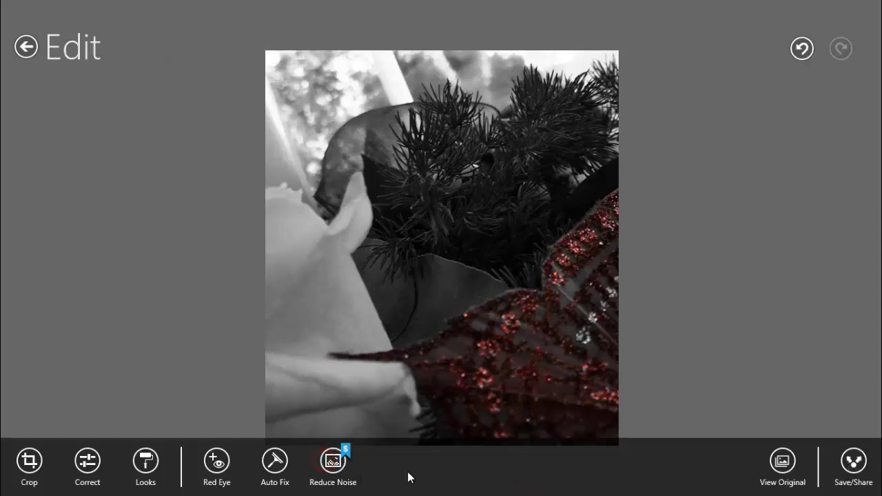
pyautogui.click(783, 462)
pyautogui.click(852, 467)
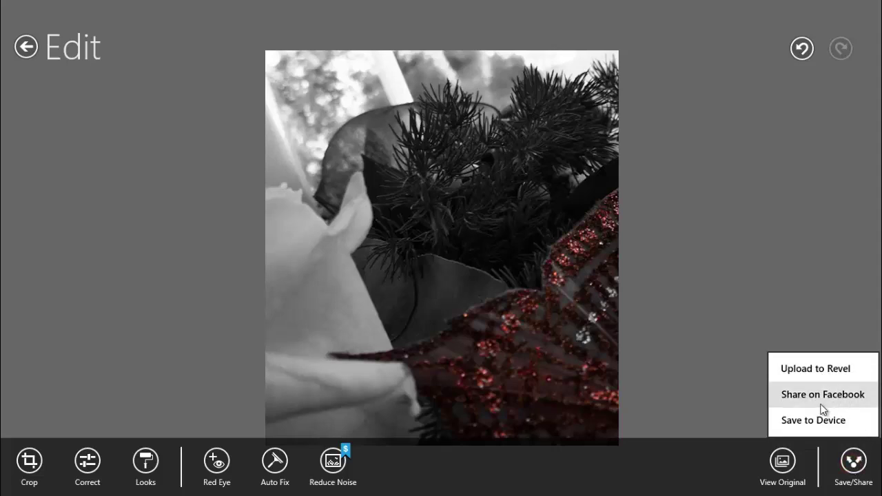
# Save to Device as JPEG P1060513_edited, keeping the Pictures folder.
pyautogui.click(819, 427)
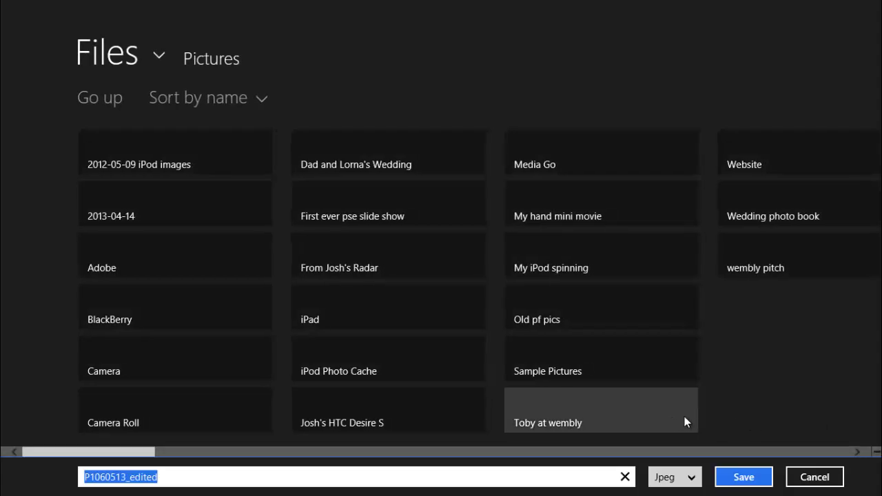
pyautogui.click(735, 477)
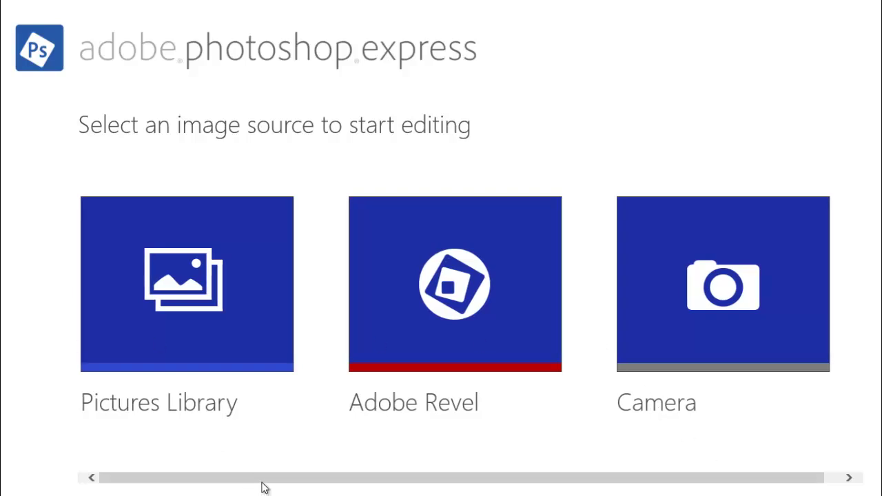
pyautogui.scroll(-1, 303, 481)
pyautogui.scroll(1, 262, 484)
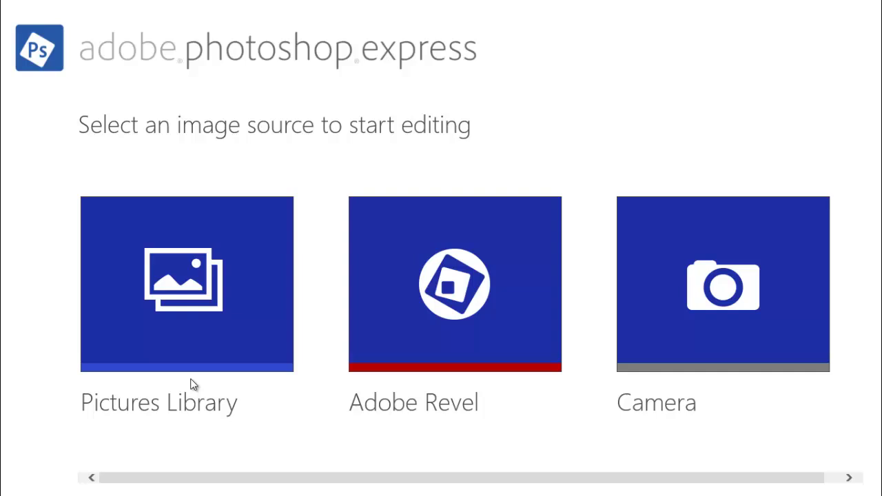